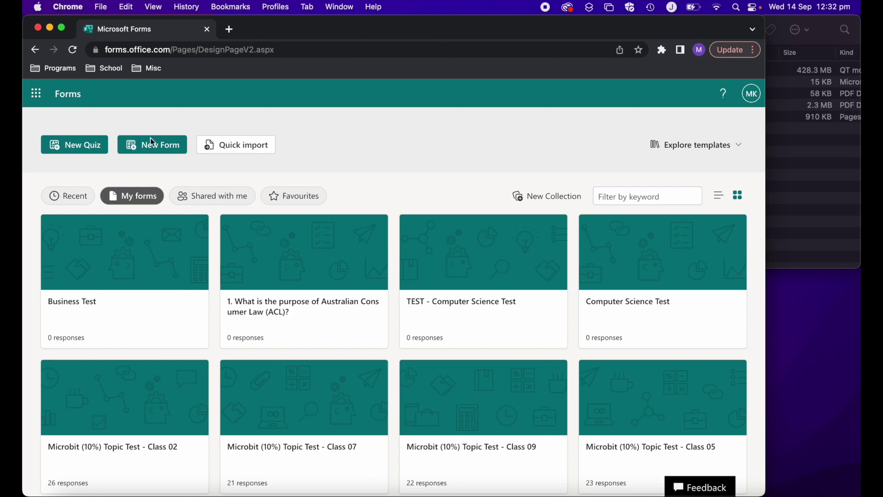
Create a new quiz named 'Test One' and add a Choice question, ready for its wording.
left_click(65, 149)
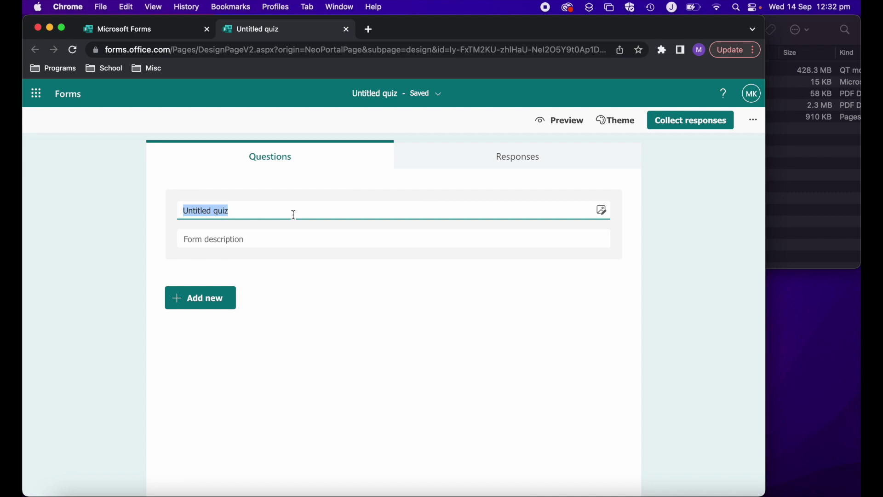
type("Test ")
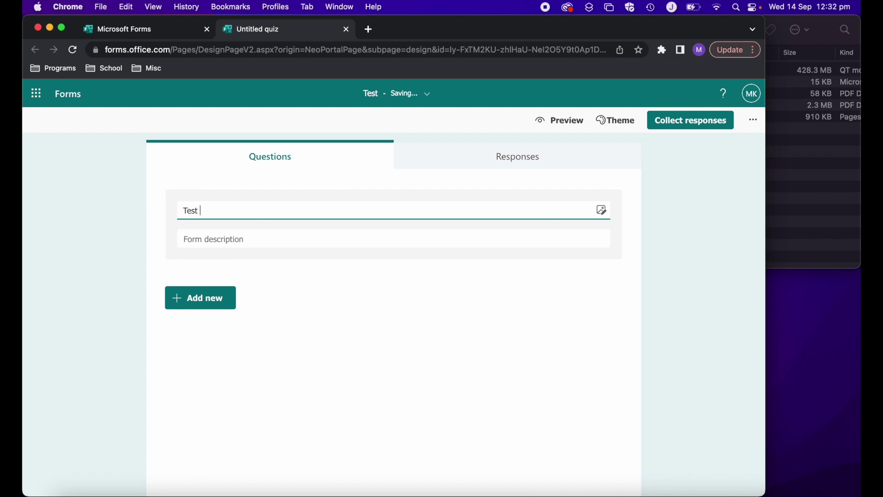
type("One")
left_click(201, 304)
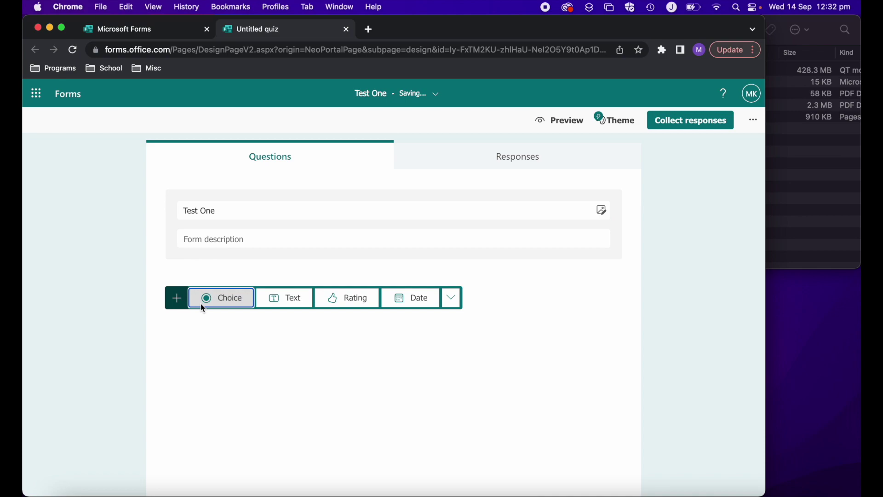
left_click(224, 294)
left_click(229, 312)
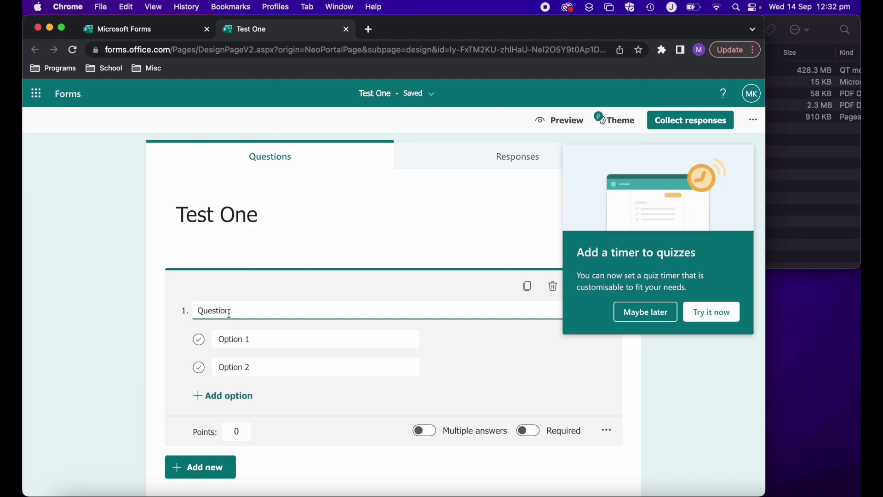
Open the YT Computer Science Test Word file on the right, narrowing the browser beside it.
left_click(823, 156)
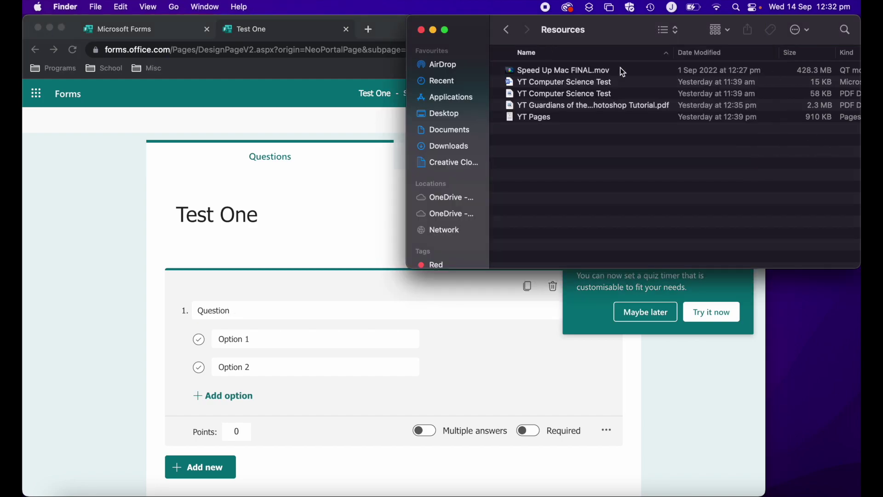
left_click(558, 86)
double_click(558, 87)
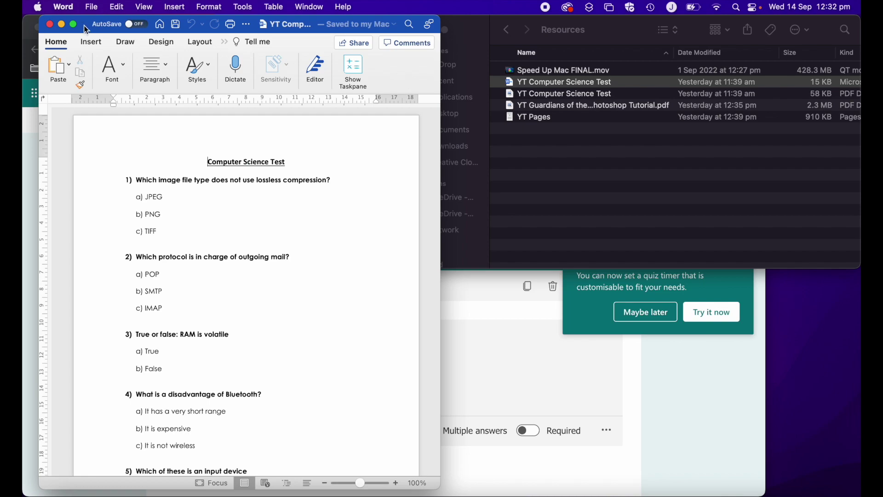
left_click_drag(87, 30, 508, 5)
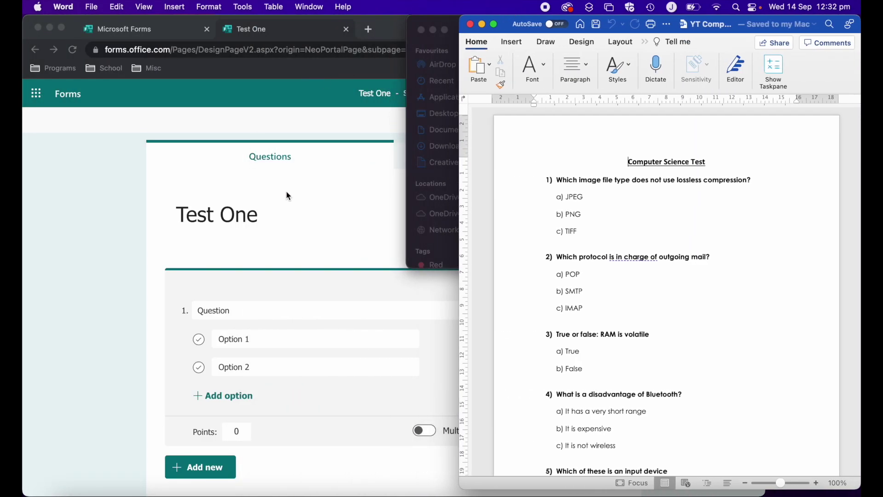
left_click(322, 190)
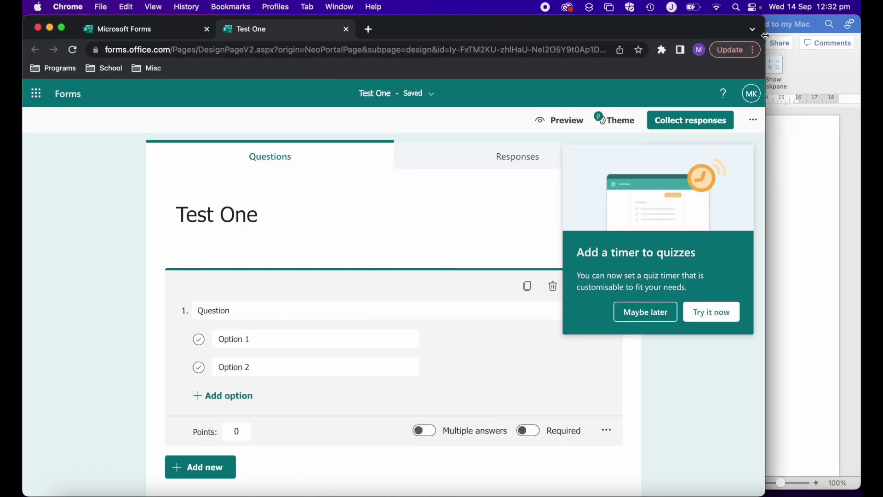
left_click_drag(764, 35, 548, 49)
Dismiss the quiz timer tip and enter 'Which image' as the first question's text.
left_click(214, 308)
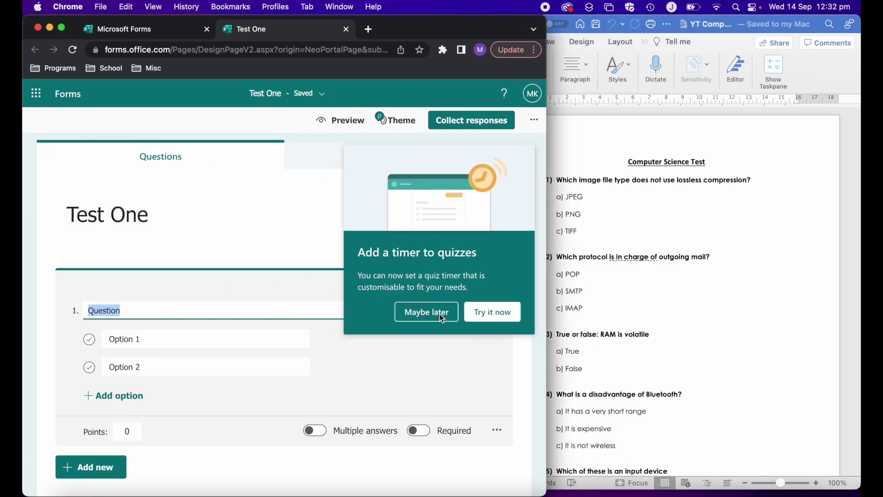
left_click(427, 315)
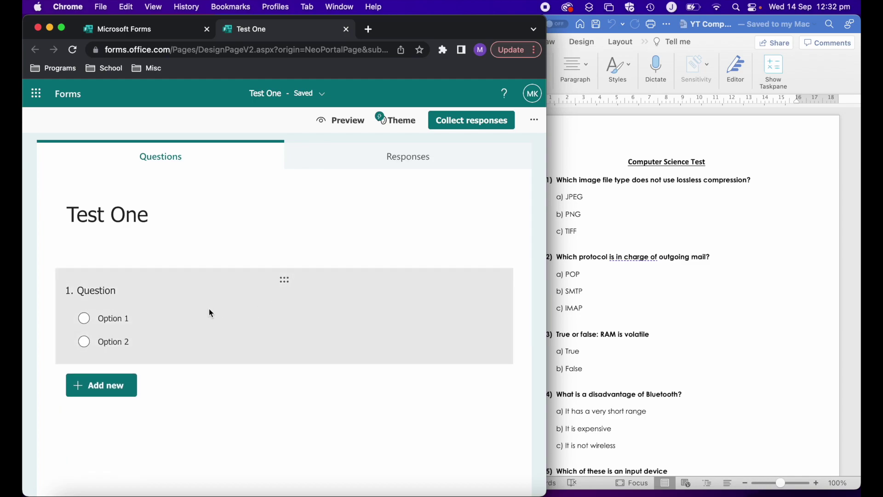
left_click(112, 297)
left_click(124, 316)
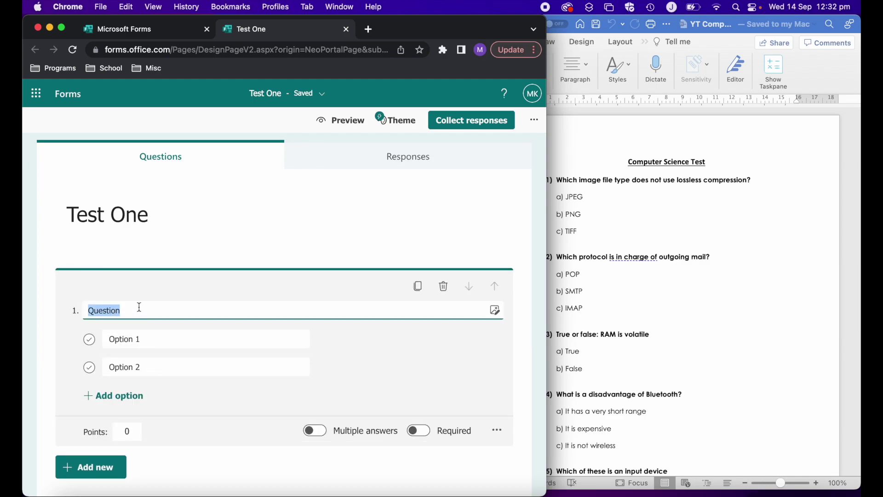
type("Which image")
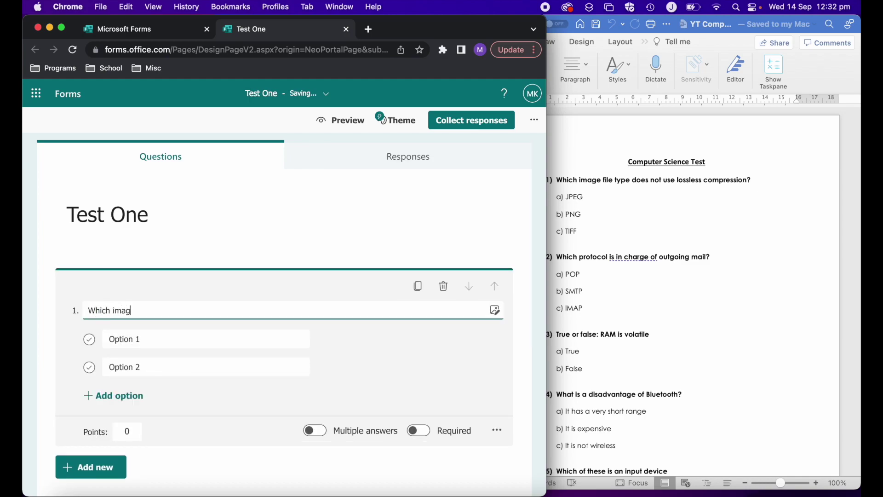
left_click(167, 340)
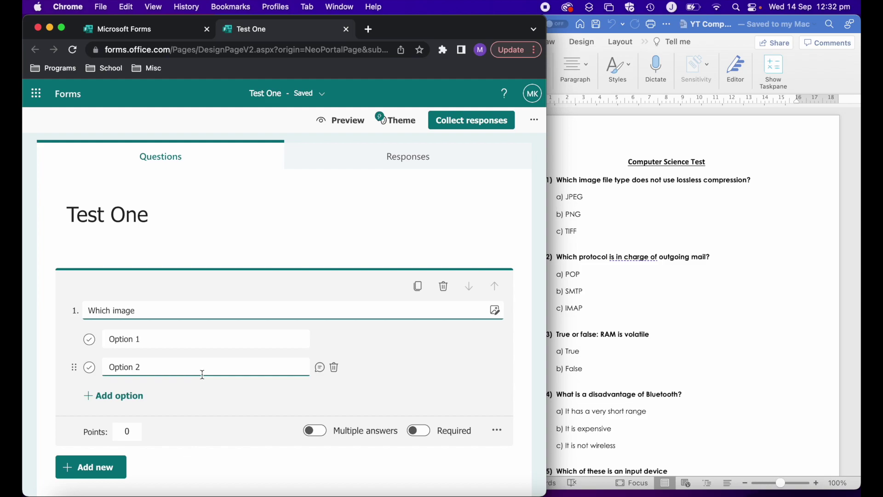
Close the Test One quiz and start a Quick import from the My forms page.
left_click(347, 29)
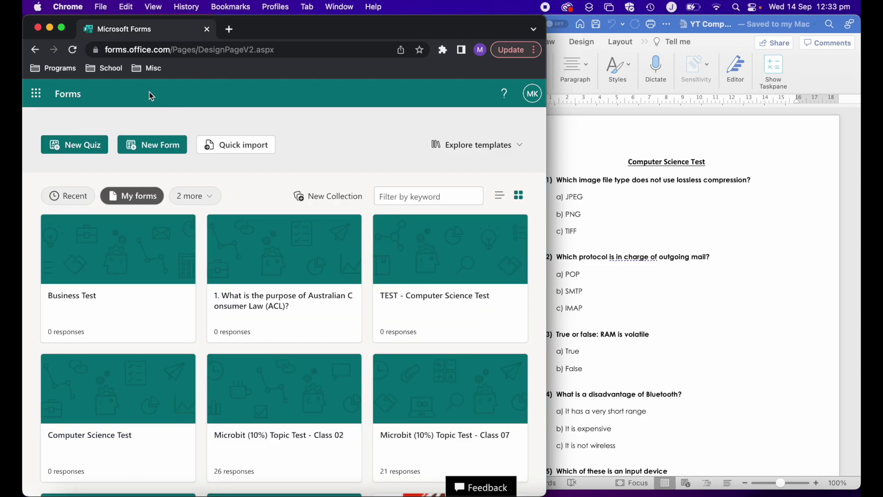
left_click(224, 145)
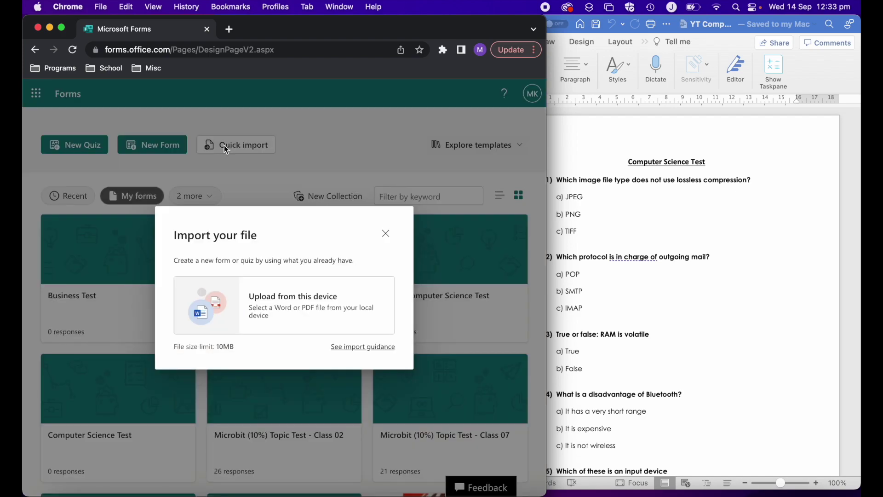
left_click(572, 31)
left_click(297, 292)
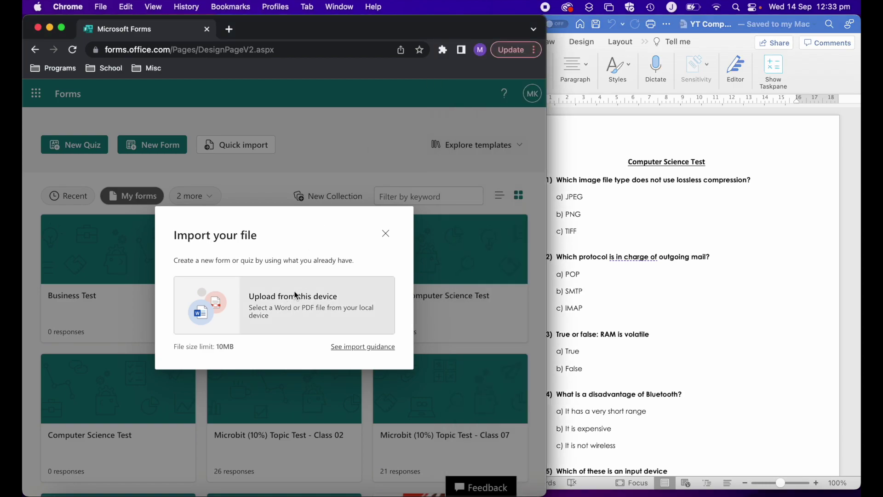
Upload YT Computer Science Test from Documents > Personal > YT > Resources.
left_click(296, 295)
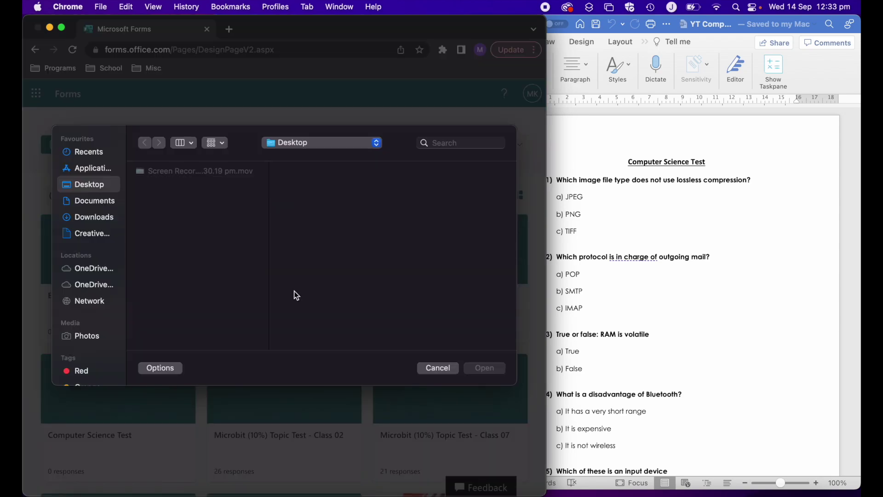
left_click(94, 203)
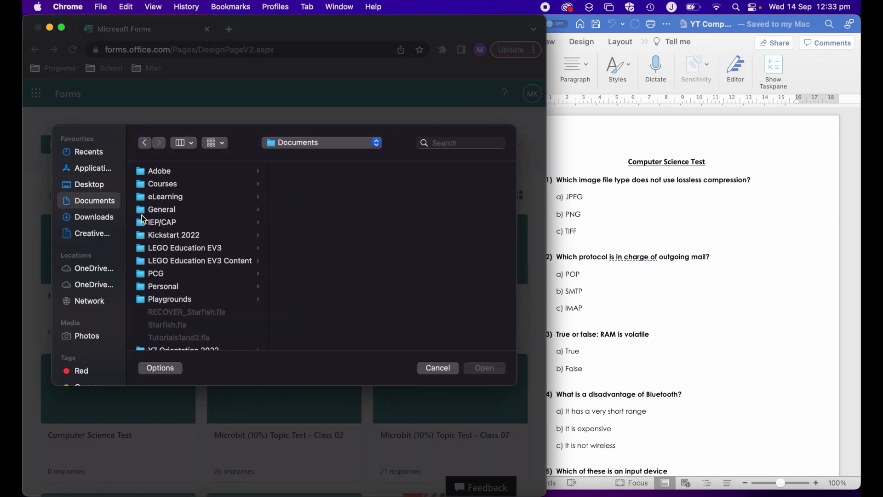
left_click(172, 288)
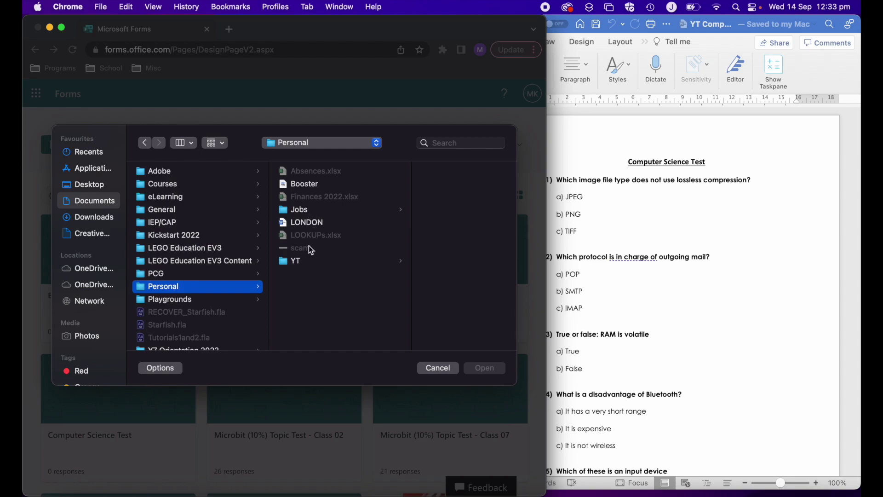
left_click(299, 262)
scroll(425, 216, "down", 10)
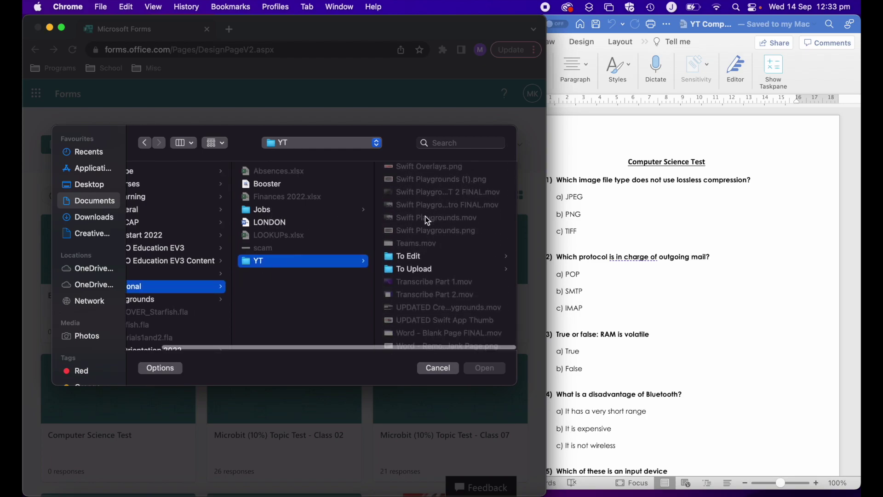
scroll(425, 217, "up", 3)
scroll(421, 206, "down", 1)
left_click(422, 187)
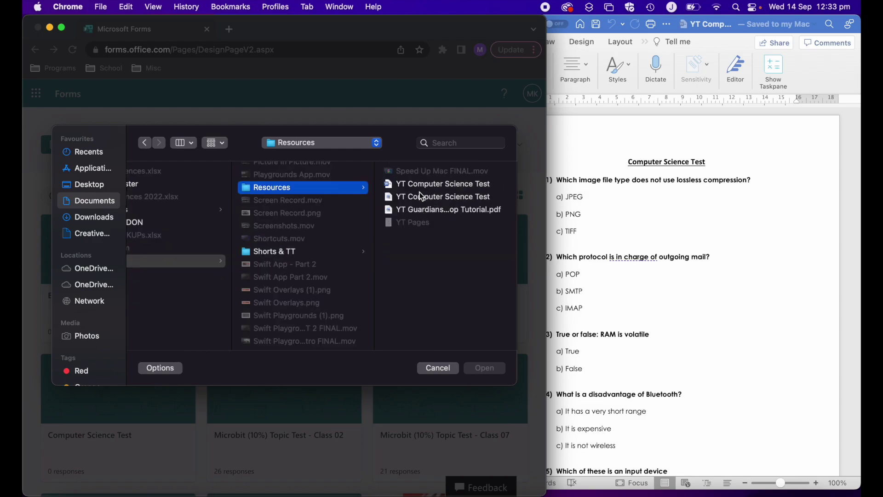
left_click(432, 186)
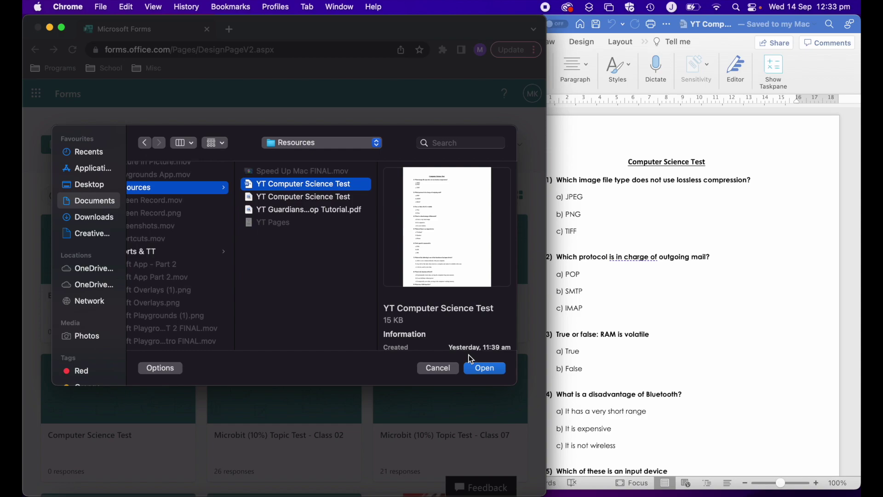
left_click(474, 367)
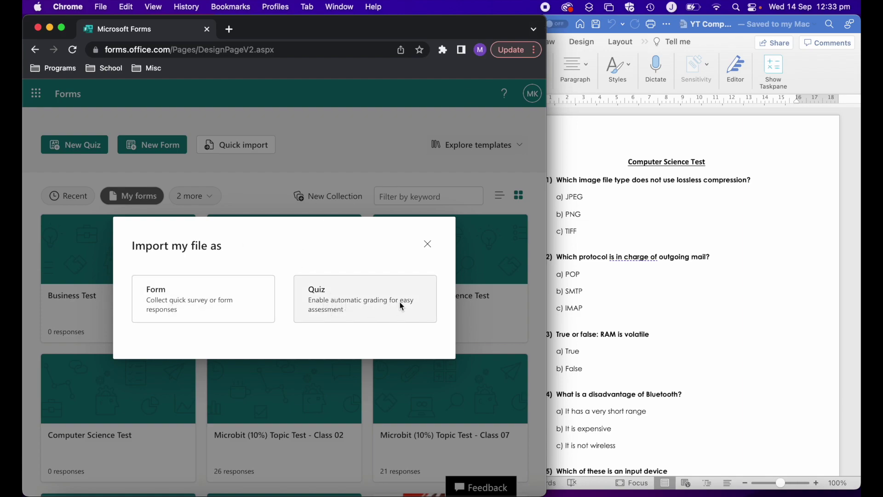
Import the file as a Quiz and begin reviewing the converted Computer Science Test.
left_click(353, 304)
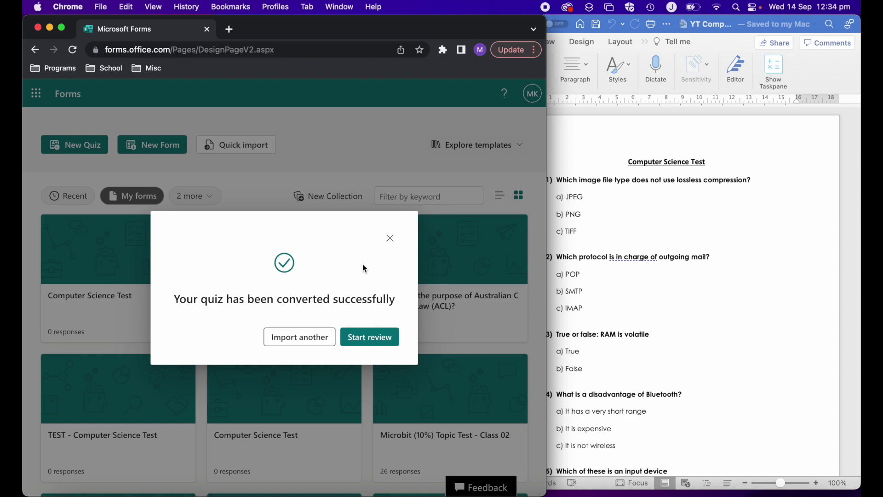
left_click(361, 338)
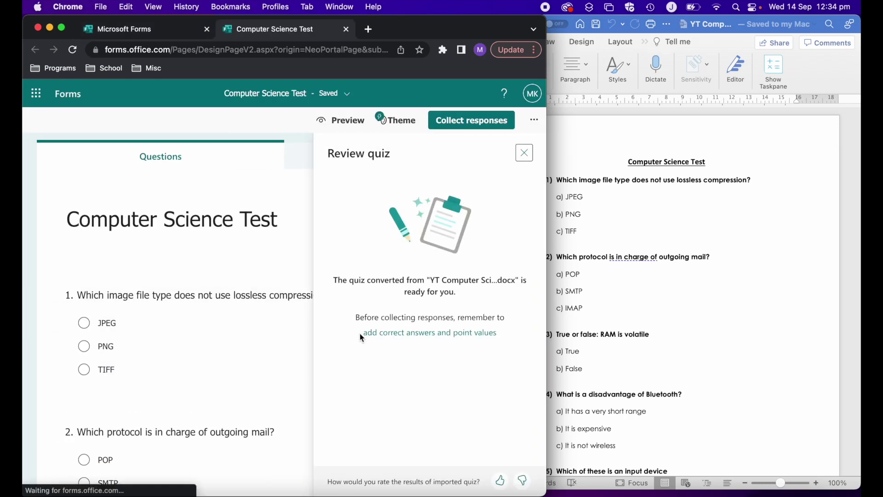
Close the Review quiz panel and scroll through questions 1–5, then back to the top.
left_click(524, 154)
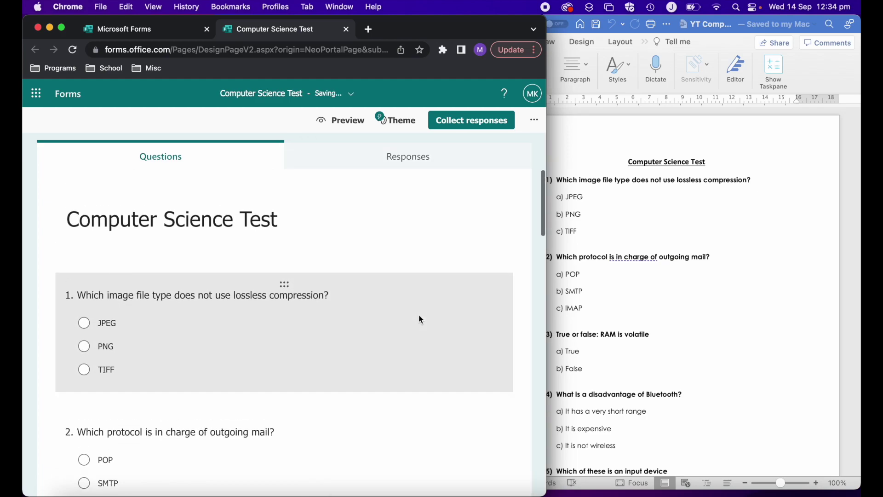
scroll(421, 317, "down", 4)
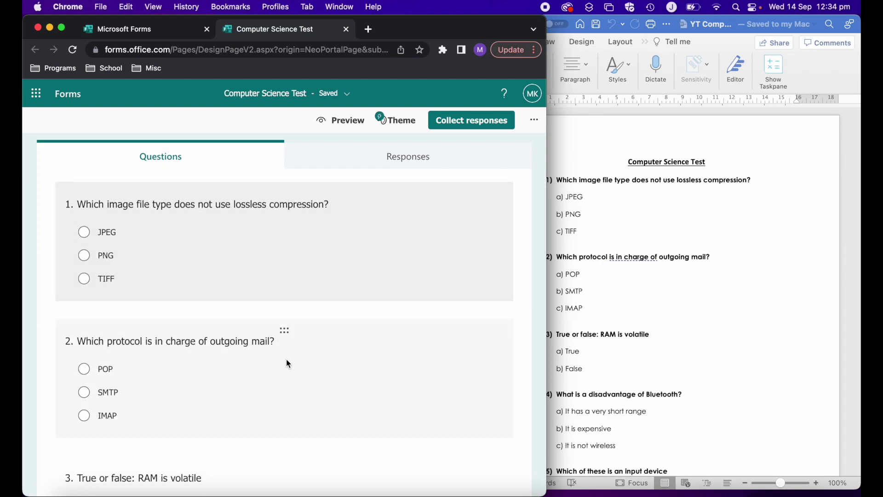
scroll(412, 265, "down", 8)
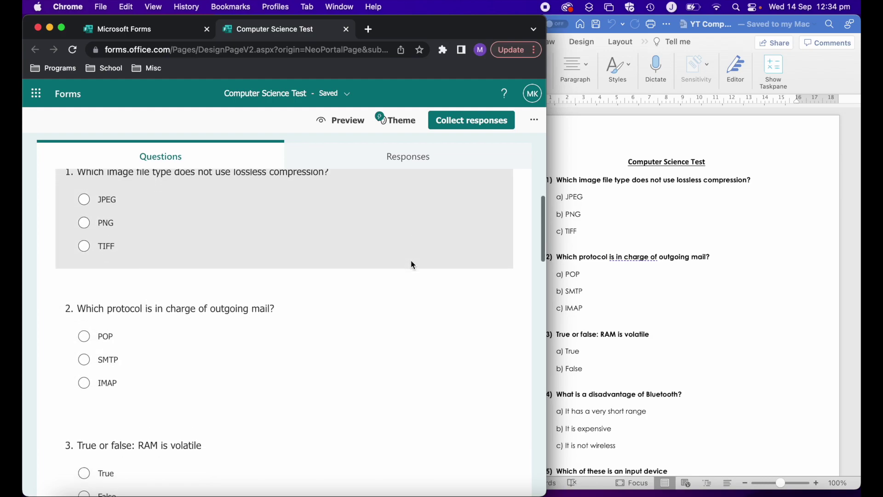
scroll(412, 265, "down", 5)
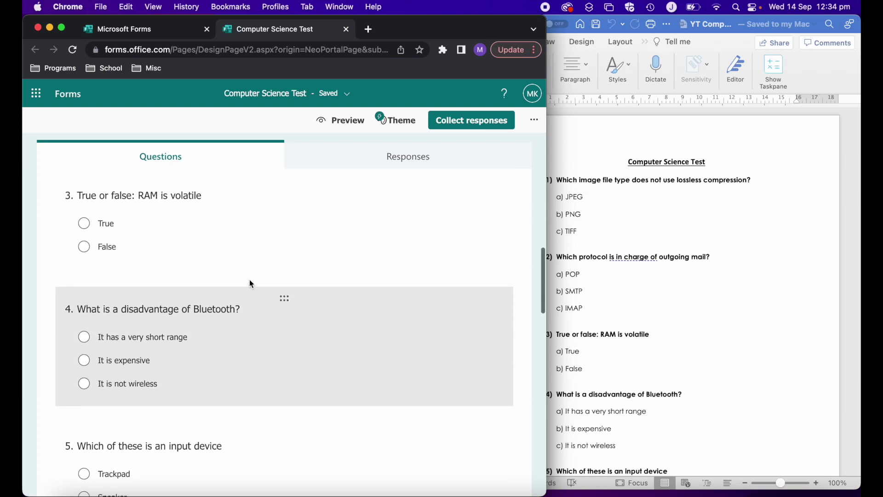
scroll(250, 283, "up", 10)
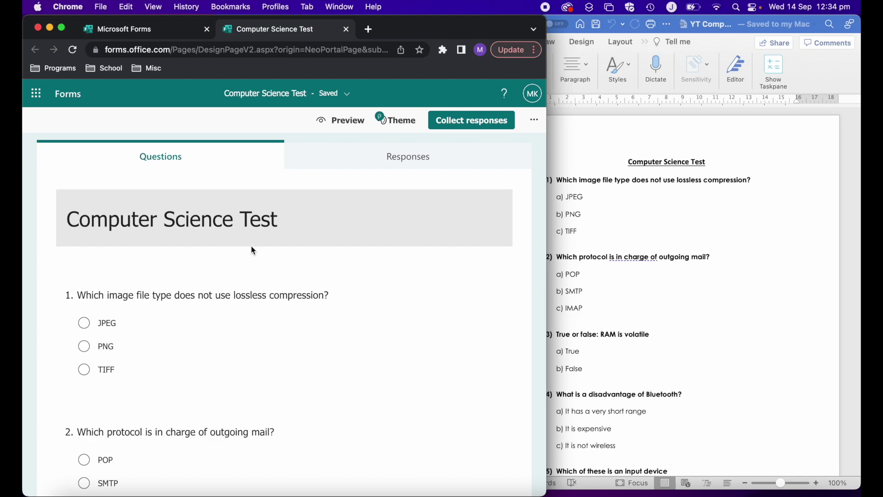
Open question 1 and mark PNG as correct, then unmark it again.
left_click(390, 319)
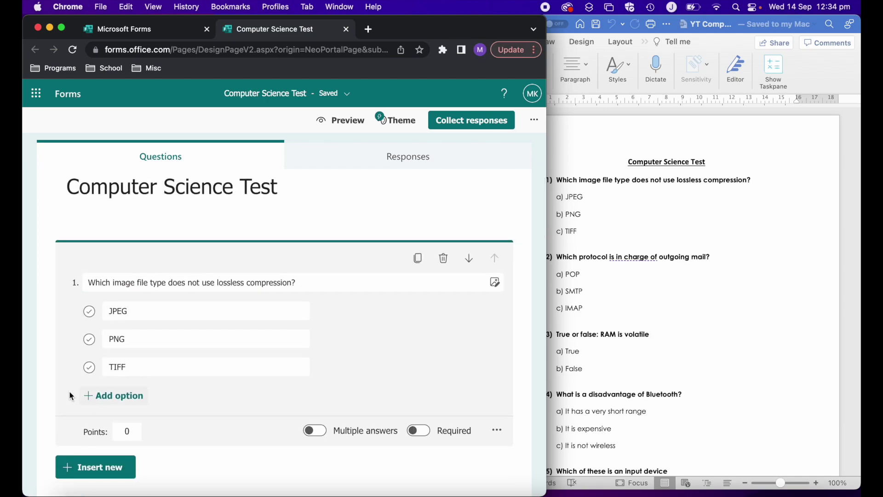
left_click(90, 340)
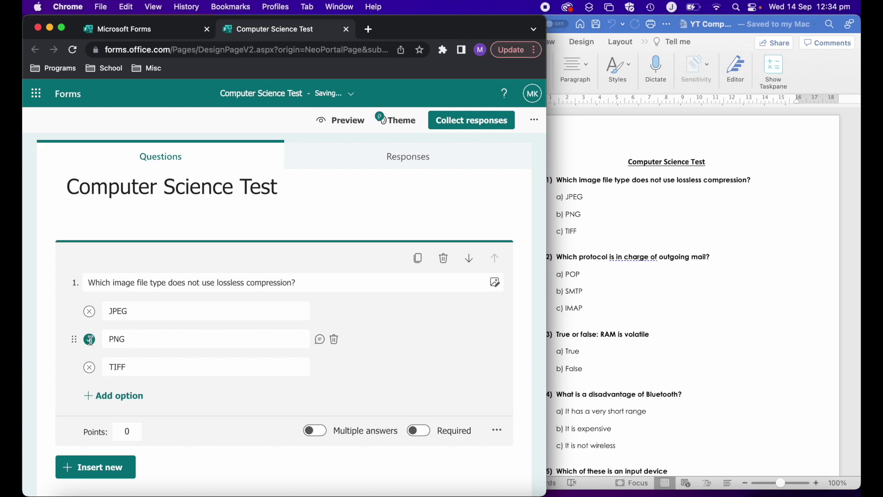
left_click(90, 340)
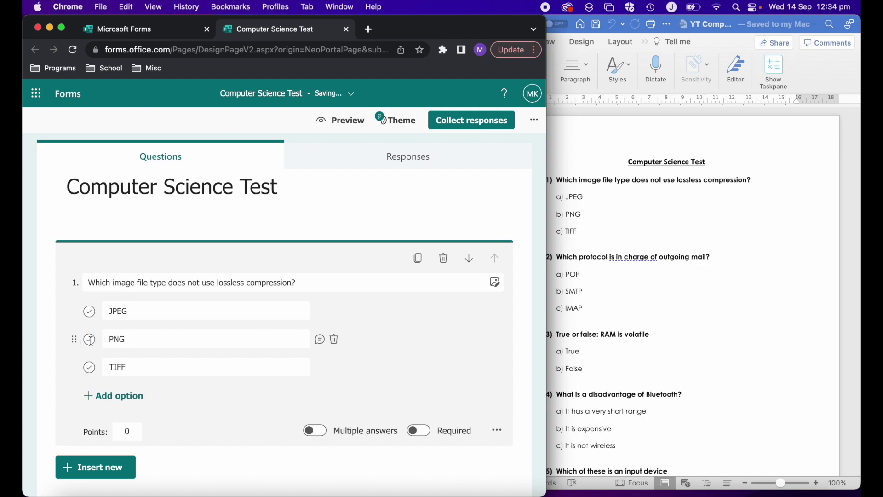